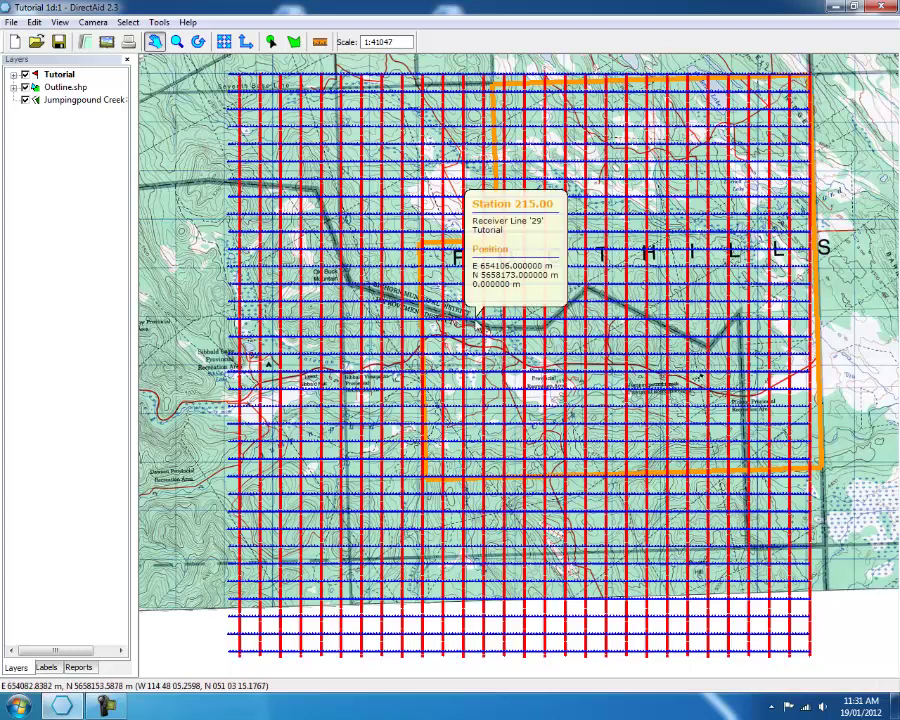
{"action": "scroll", "coordinate": [476, 325], "scroll_direction": "up", "scroll_amount": 1}
{"action": "scroll", "coordinate": [476, 325], "scroll_direction": "up", "scroll_amount": 1}
{"action": "scroll", "coordinate": [476, 325], "scroll_direction": "down", "scroll_amount": 1}
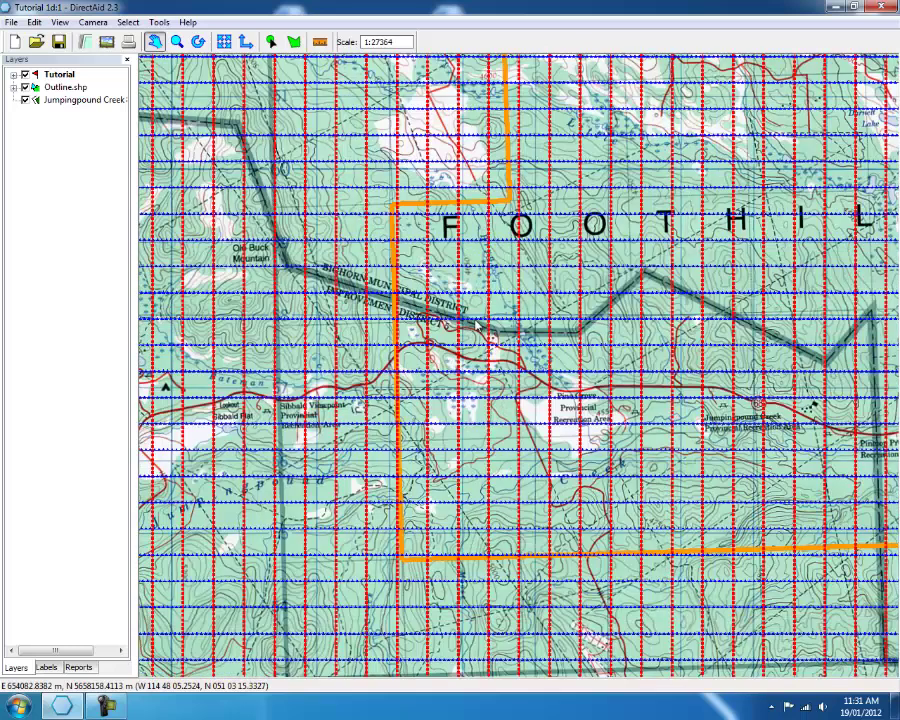
{"action": "scroll", "coordinate": [476, 325], "scroll_direction": "down", "scroll_amount": 1}
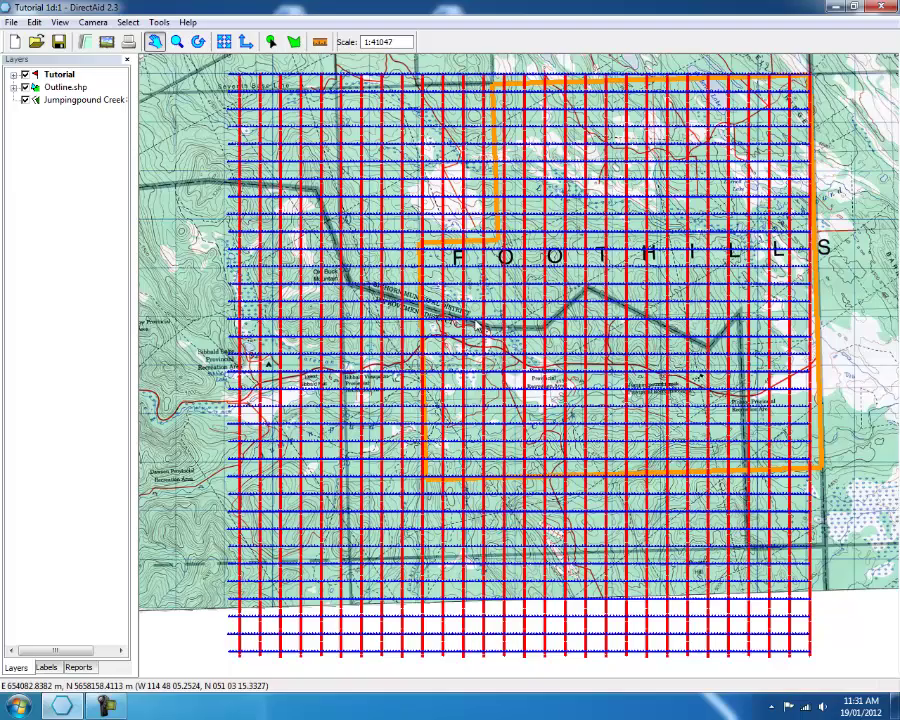
{"action": "left_click_drag", "start_coordinate": [477, 322], "coordinate": [382, 376]}
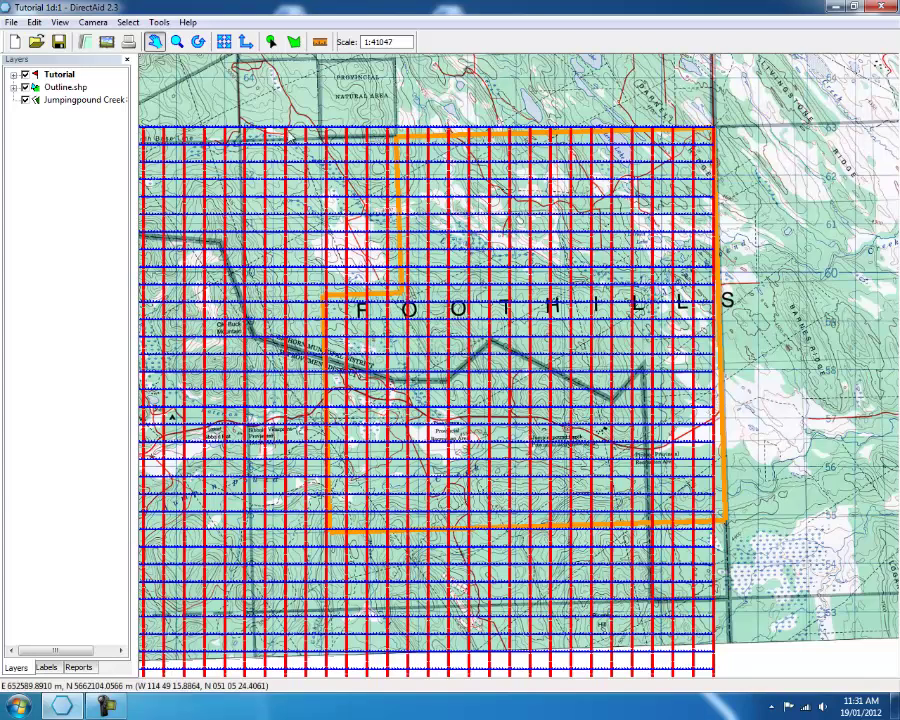
{"action": "left_click", "coordinate": [229, 45]}
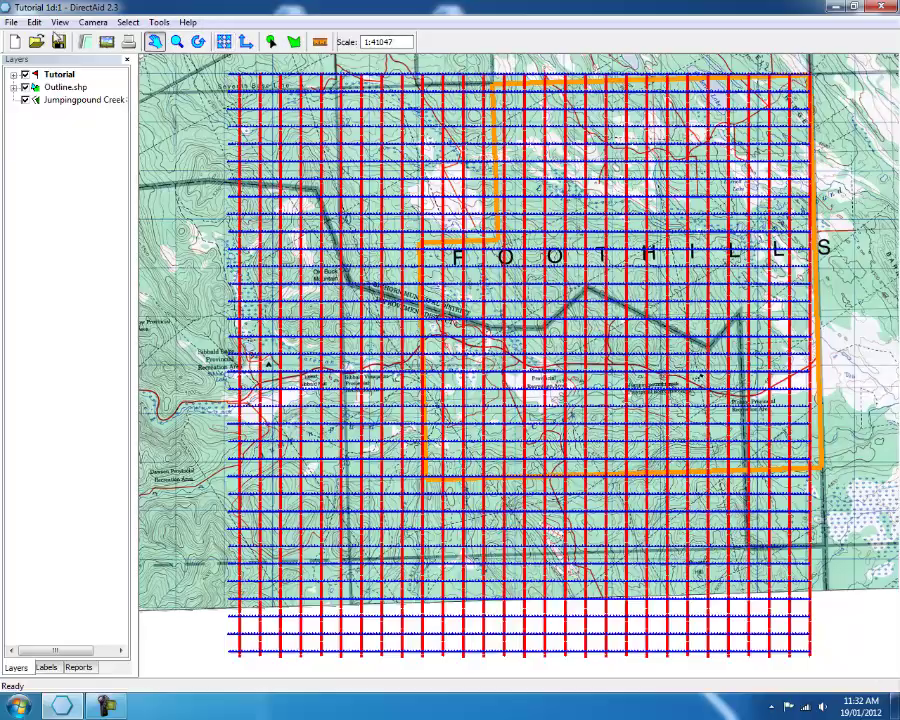
Step: Review the map movement and appearance settings in the preferences and close them without changes
{"action": "left_click", "coordinate": [60, 22]}
{"action": "left_click", "coordinate": [90, 97]}
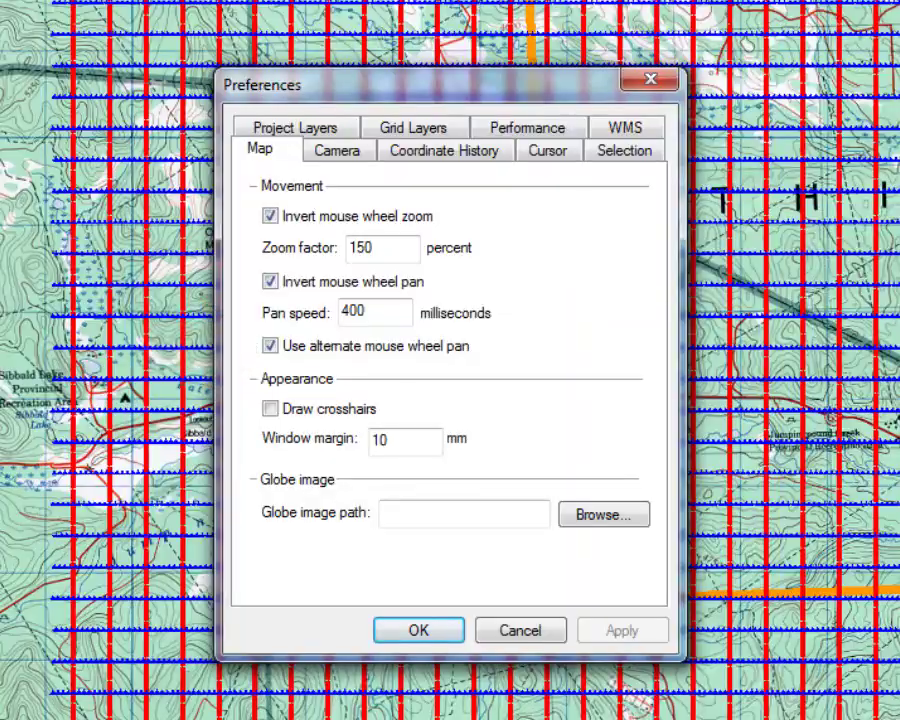
{"action": "left_click", "coordinate": [414, 631]}
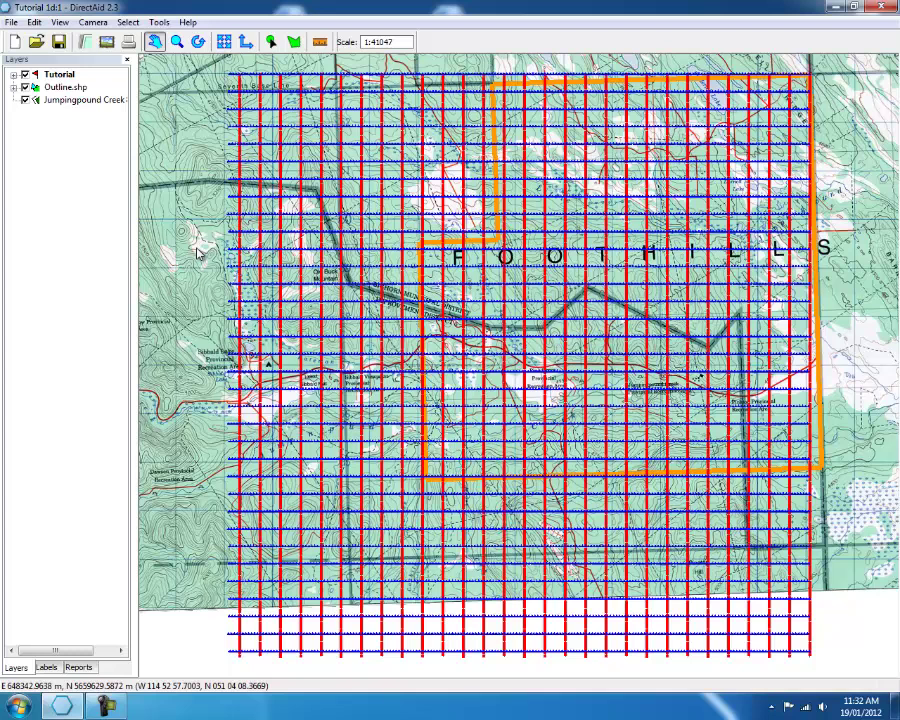
Step: Hide the Tutorial layer to examine the topographic map and outline beneath the grid, and show the layer again
{"action": "left_click", "coordinate": [28, 76]}
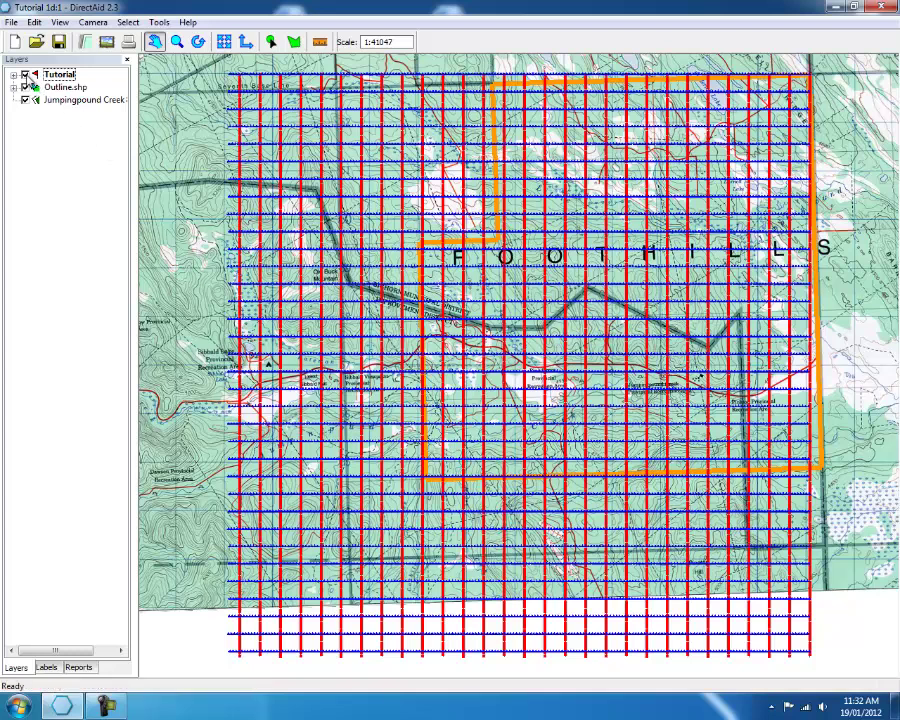
{"action": "left_click", "coordinate": [25, 75]}
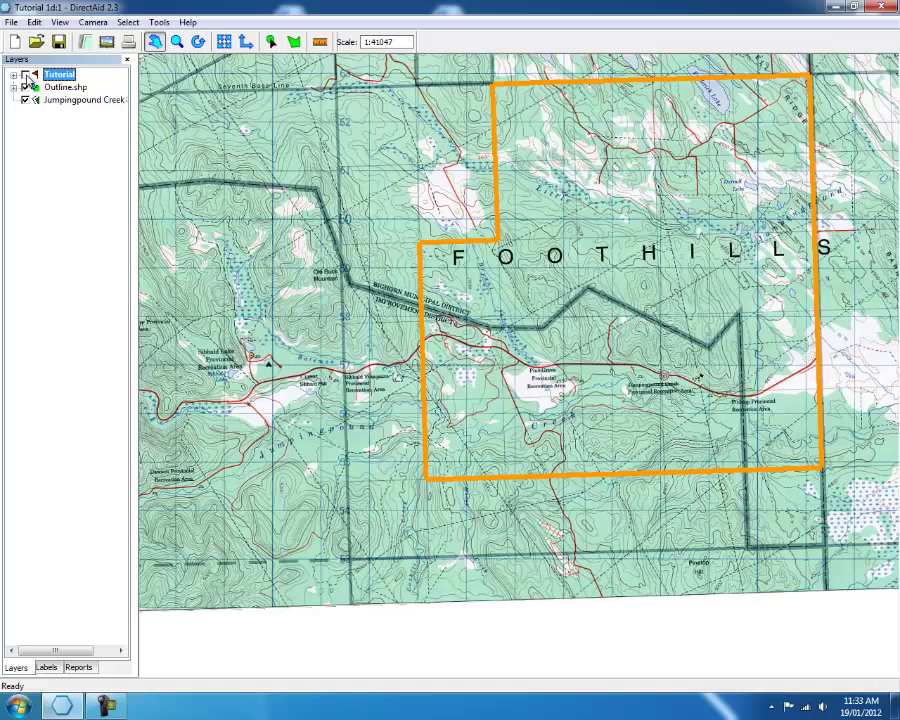
{"action": "left_click", "coordinate": [25, 75]}
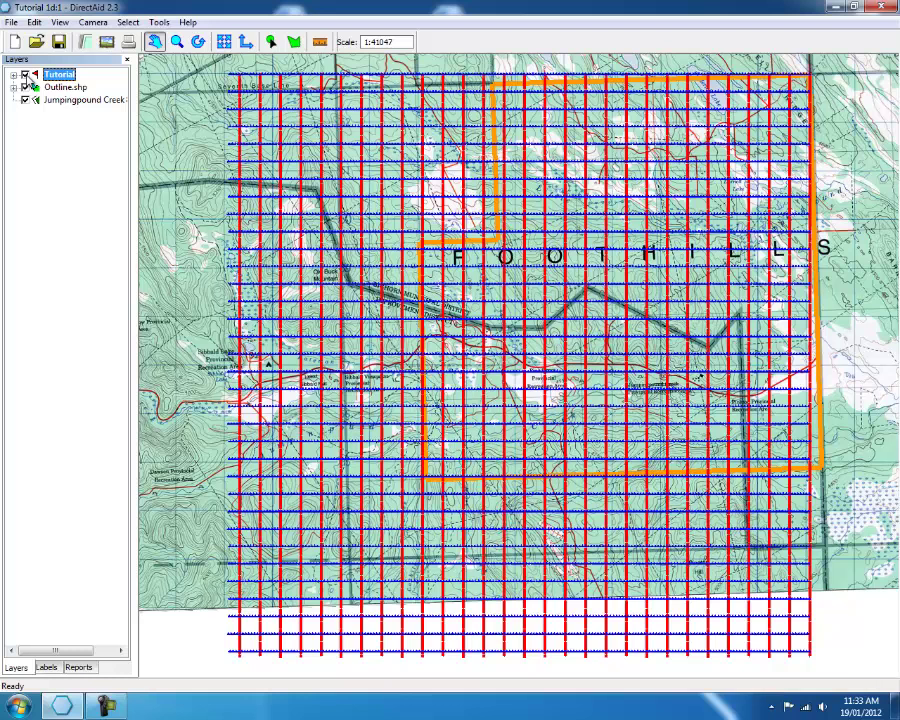
Step: Start Move Selection on the Tutorial layer and move the grid so a station sits on the diagonal dashed line's end near Darnell Lake
{"action": "right_click", "coordinate": [57, 74]}
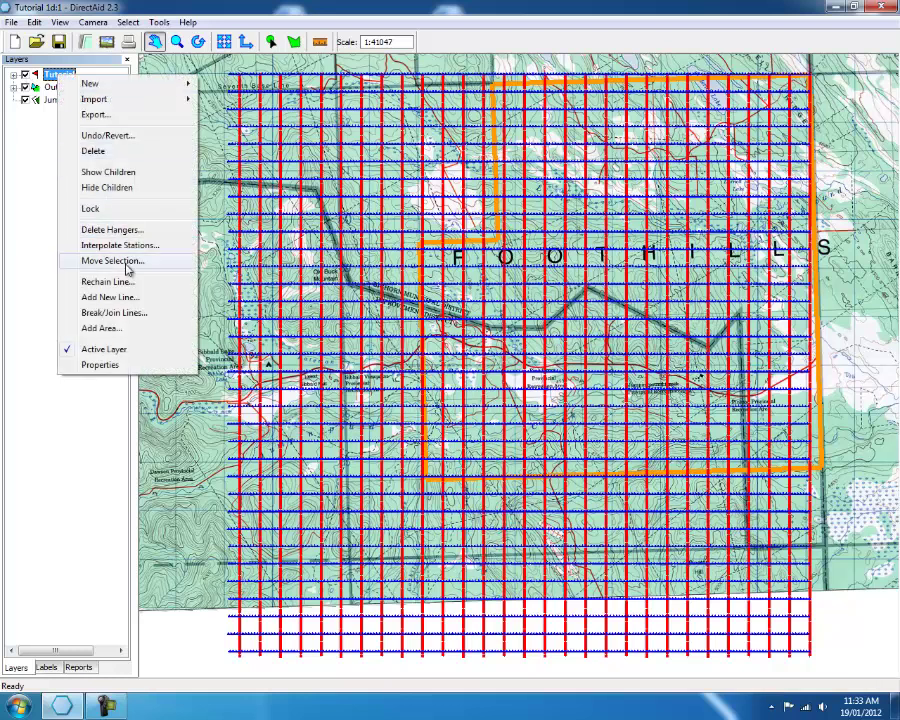
{"action": "left_click", "coordinate": [112, 261]}
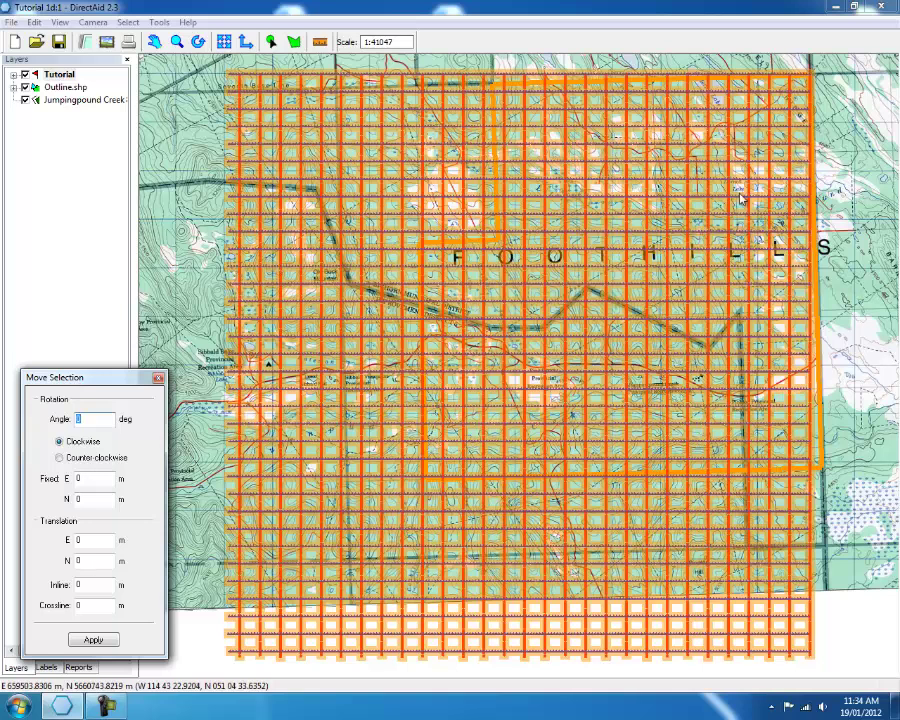
{"action": "scroll", "coordinate": [741, 199], "scroll_direction": "up", "scroll_amount": 2}
{"action": "scroll", "coordinate": [745, 196], "scroll_direction": "up", "scroll_amount": 3}
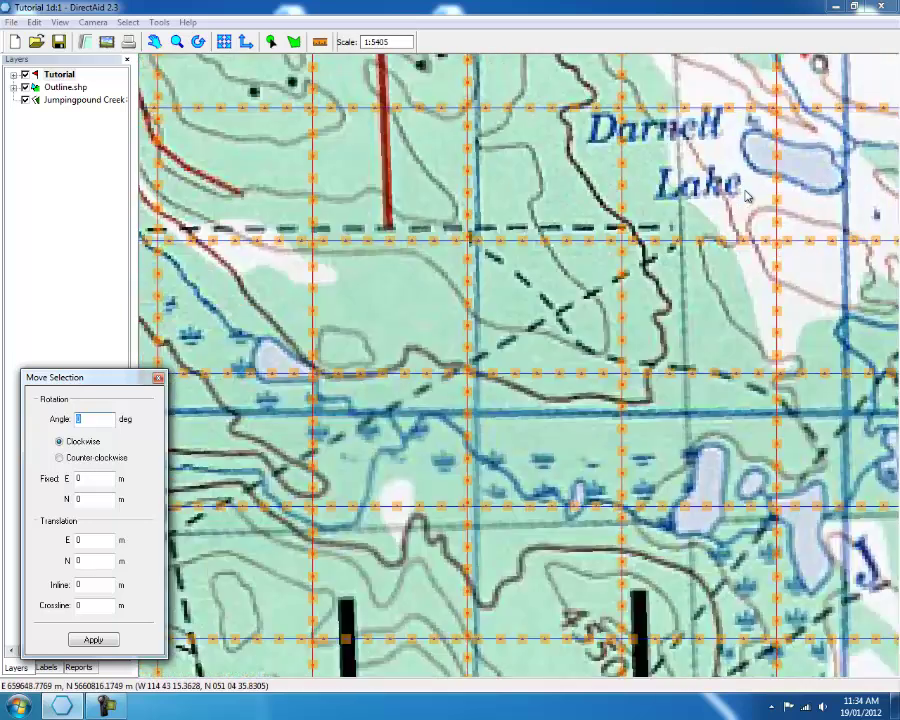
{"action": "scroll", "coordinate": [745, 196], "scroll_direction": "up", "scroll_amount": 1}
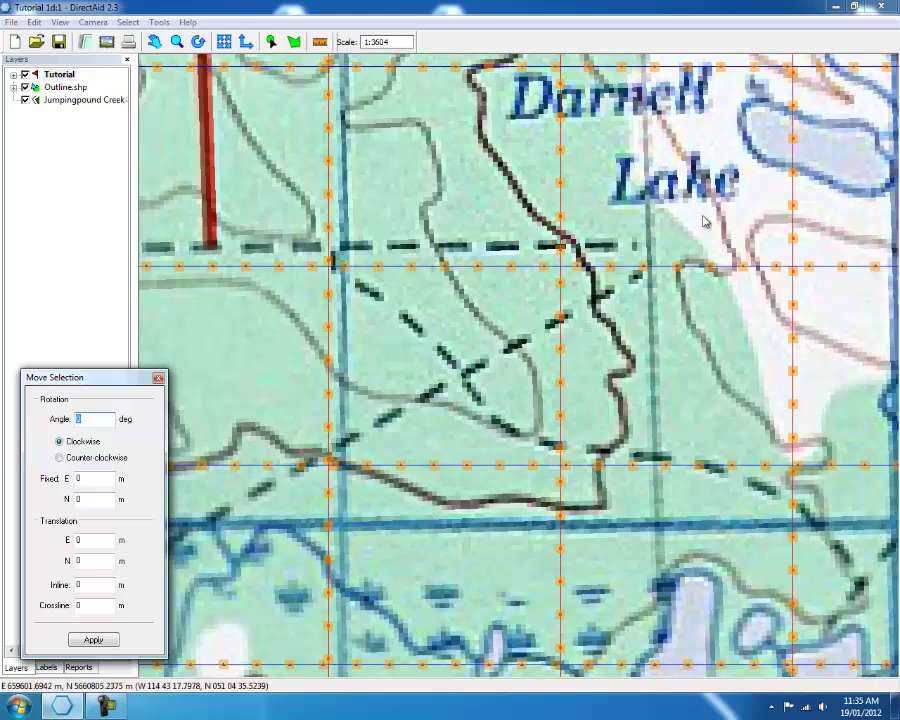
{"action": "left_click", "coordinate": [645, 270]}
{"action": "left_click_drag", "start_coordinate": [645, 270], "coordinate": [636, 281]}
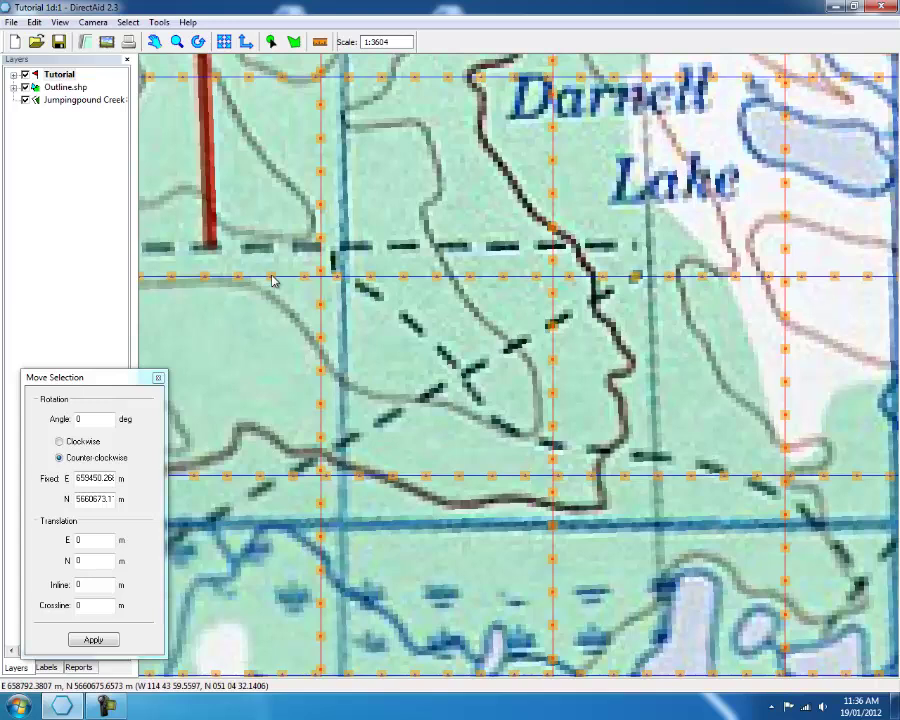
Step: Rotate the grid counter-clockwise about the fixed station until its blue line follows the diagonal dashed line, refining the alignment at the far end
{"action": "left_click_drag", "start_coordinate": [272, 280], "coordinate": [286, 477]}
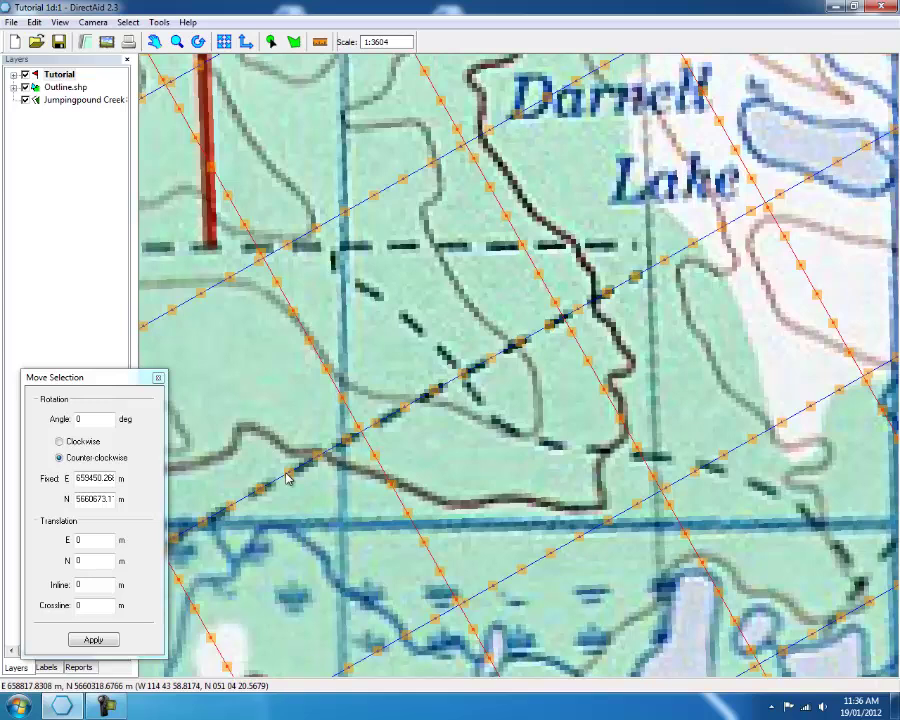
{"action": "scroll", "coordinate": [637, 282], "scroll_direction": "down", "scroll_amount": 6}
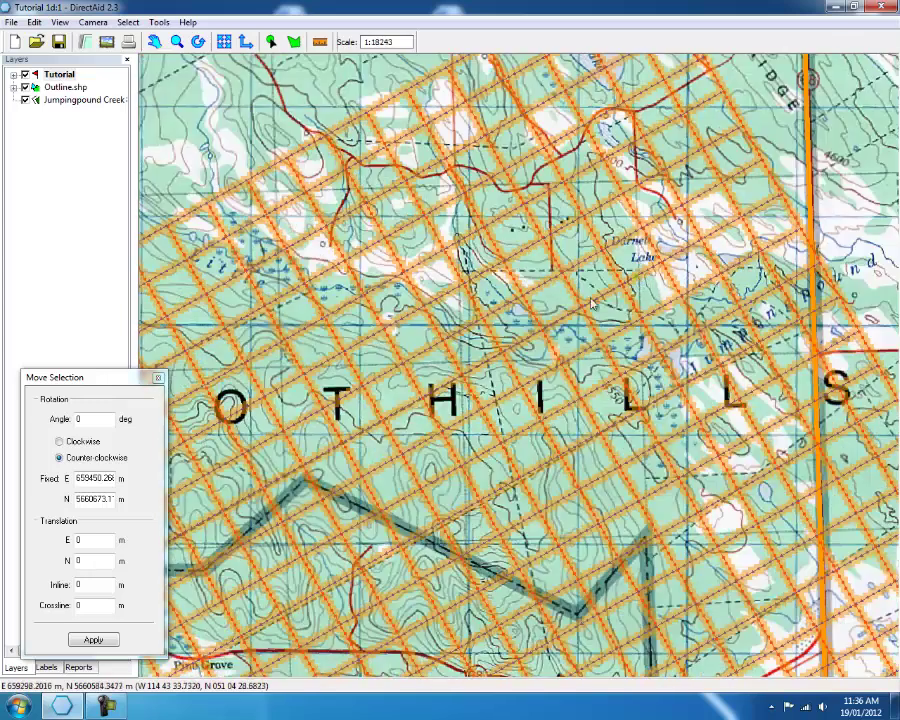
{"action": "scroll", "coordinate": [197, 531], "scroll_direction": "up", "scroll_amount": 6}
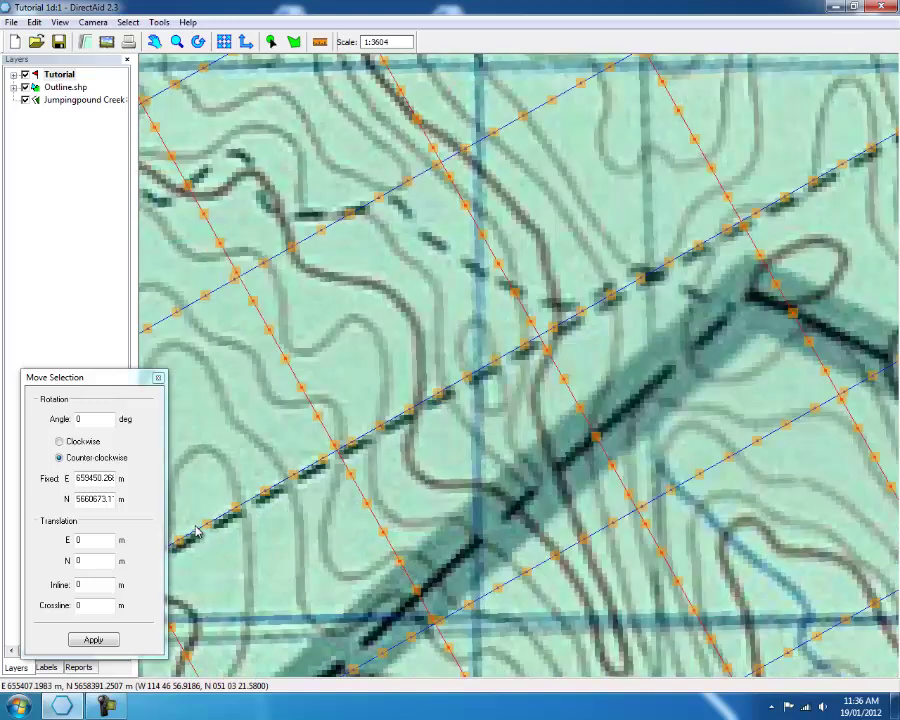
{"action": "scroll", "coordinate": [197, 531], "scroll_direction": "up", "scroll_amount": 3}
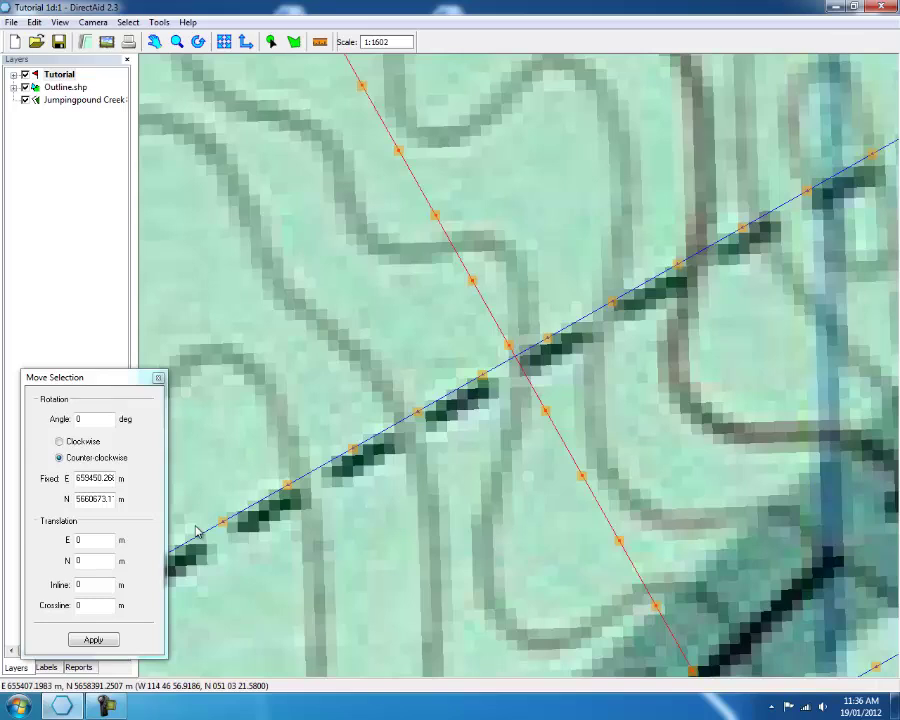
{"action": "left_click_drag", "start_coordinate": [224, 530], "coordinate": [230, 540]}
{"action": "key", "text": "Escape"}
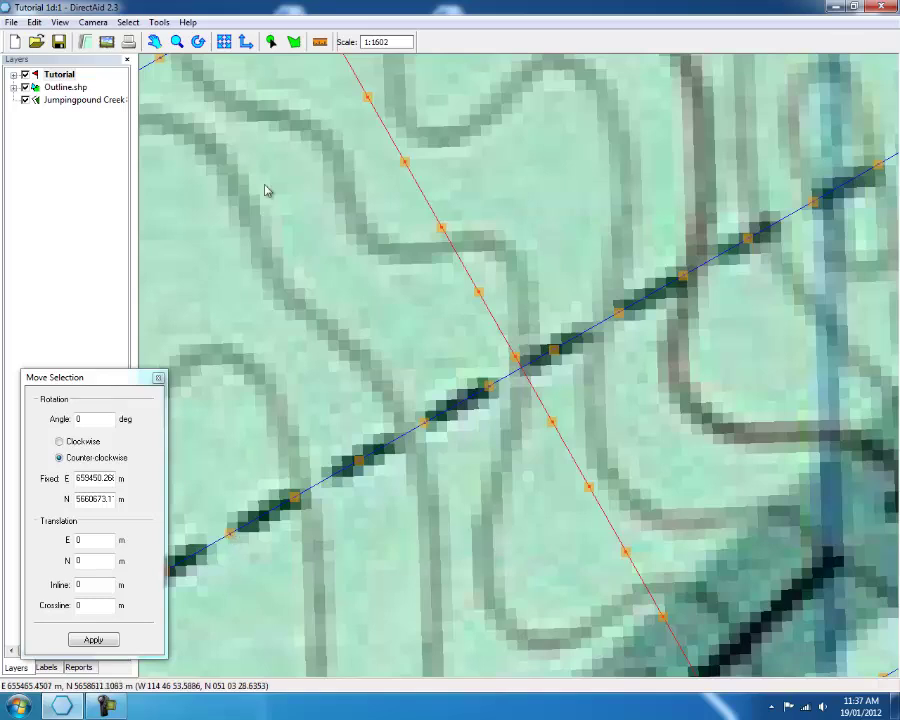
Step: Move the rotated grid about 2196 m north and 59 m west to cover the orange outline, and finish moving the selection
{"action": "left_click", "coordinate": [226, 42]}
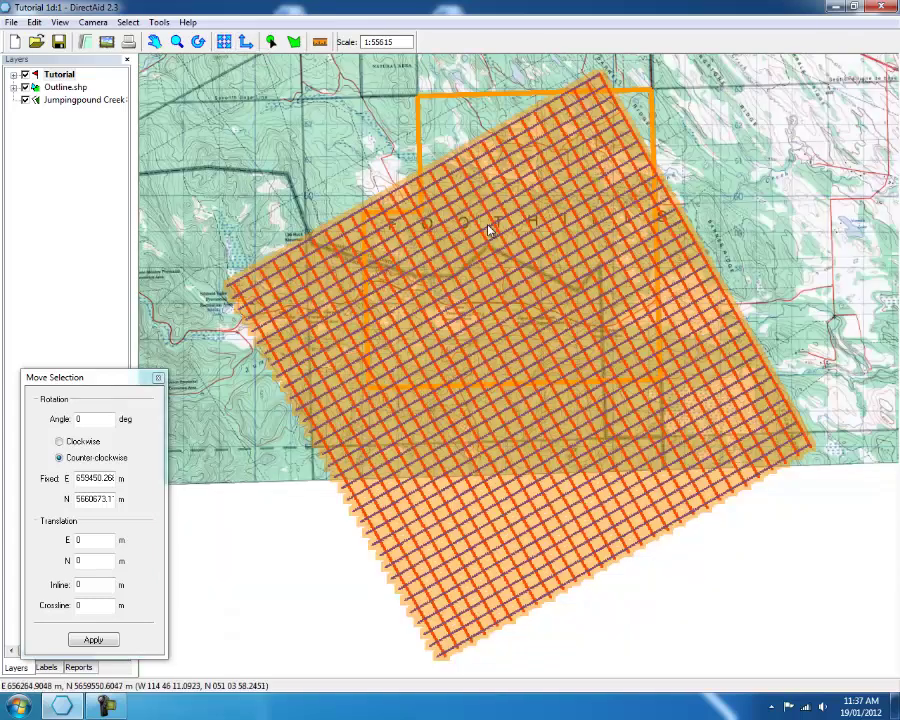
{"action": "left_click_drag", "start_coordinate": [516, 245], "coordinate": [483, 366]}
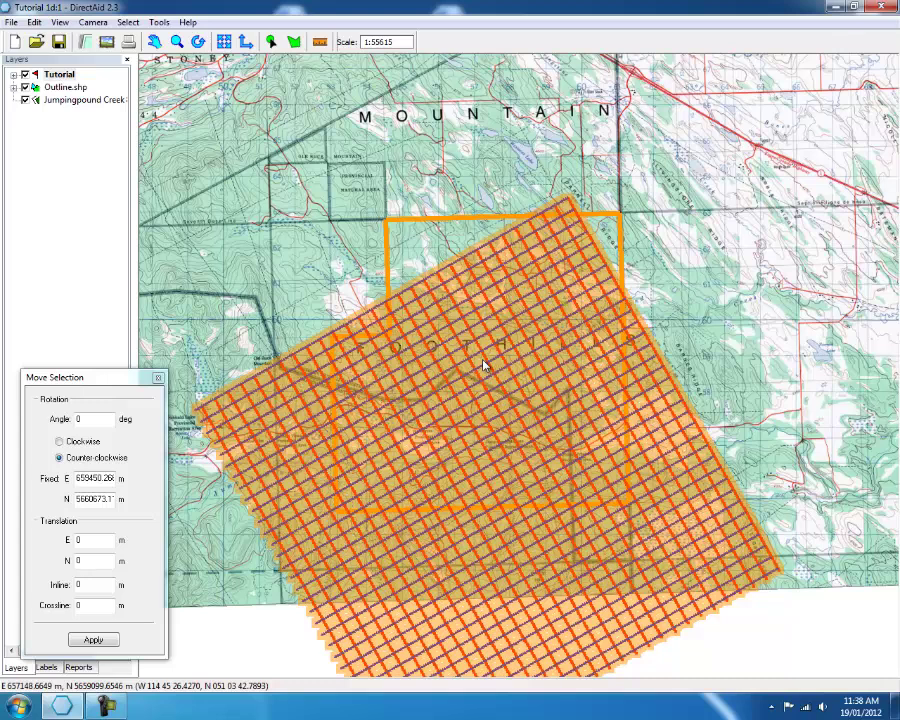
{"action": "left_click", "coordinate": [457, 503]}
{"action": "left_click_drag", "start_coordinate": [457, 503], "coordinate": [455, 425]}
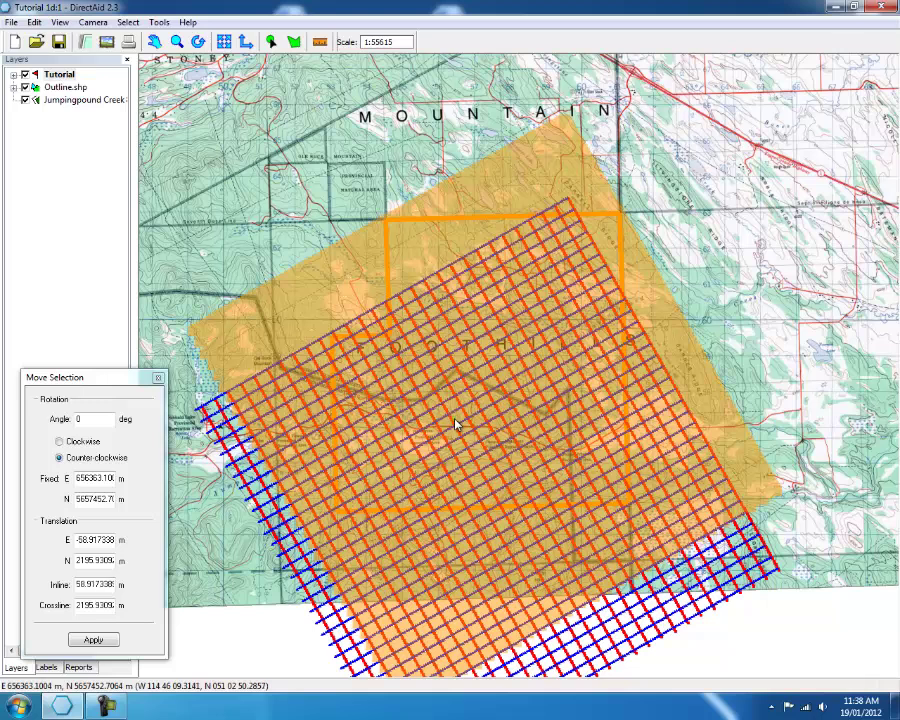
{"action": "key", "text": "Escape"}
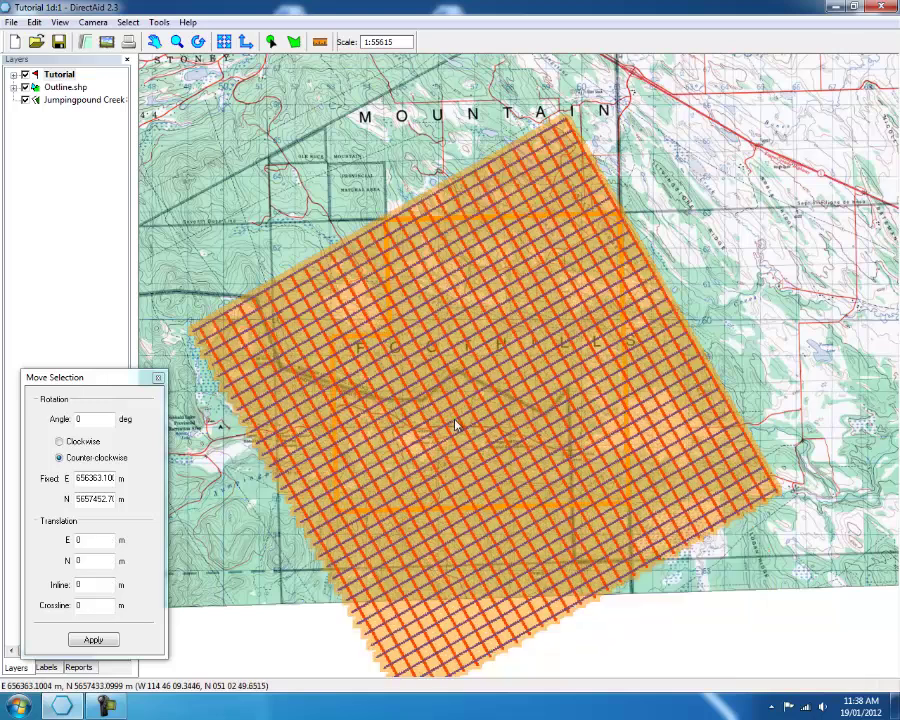
{"action": "left_click", "coordinate": [159, 381]}
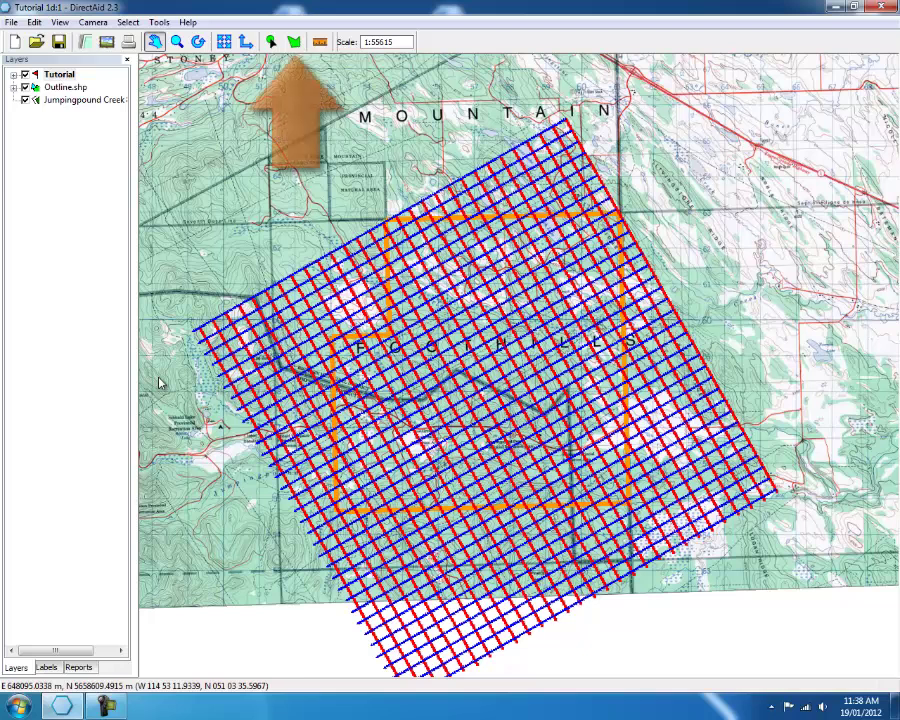
Step: Select the stations in the grid's northern corner above the orange outline with a polygon in Select stations mode and delete them
{"action": "left_click", "coordinate": [294, 42]}
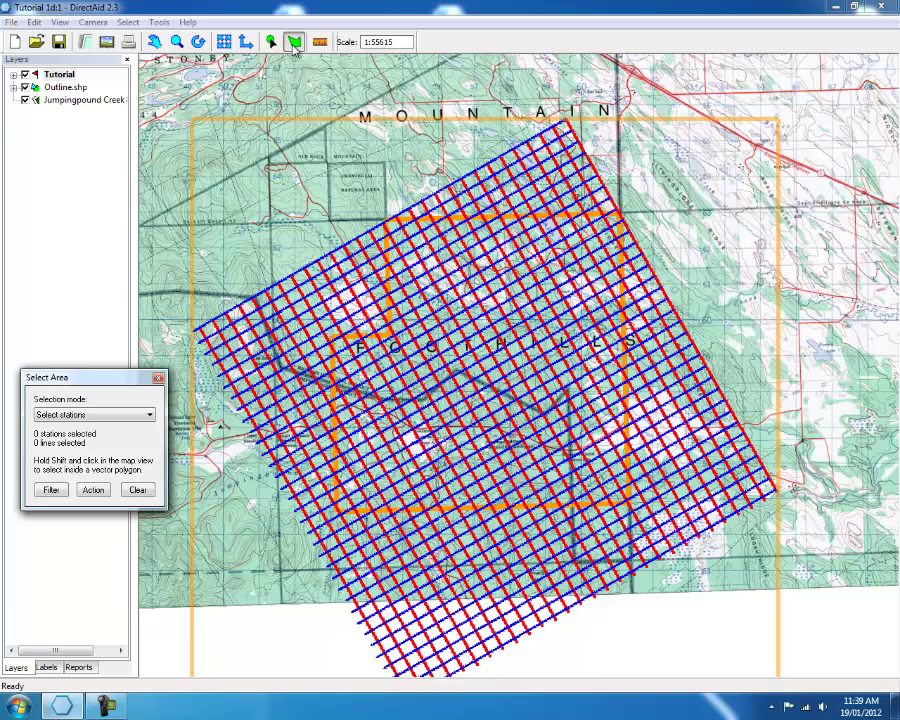
{"action": "left_click", "coordinate": [382, 194]}
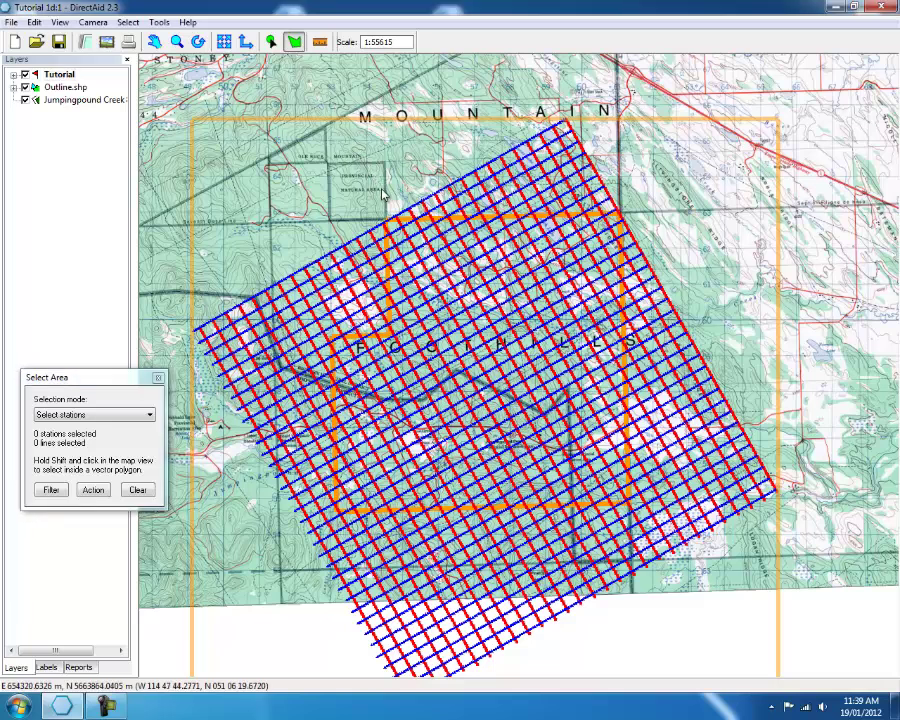
{"action": "left_click", "coordinate": [622, 190], "text": "shift"}
{"action": "left_click", "coordinate": [575, 88], "text": "shift"}
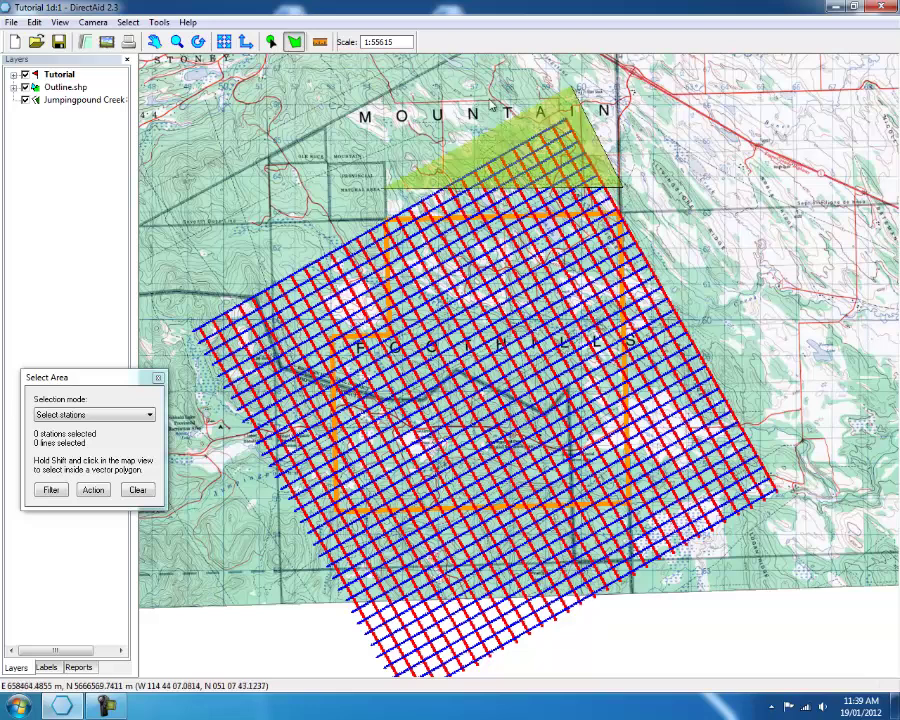
{"action": "double_click", "coordinate": [448, 141]}
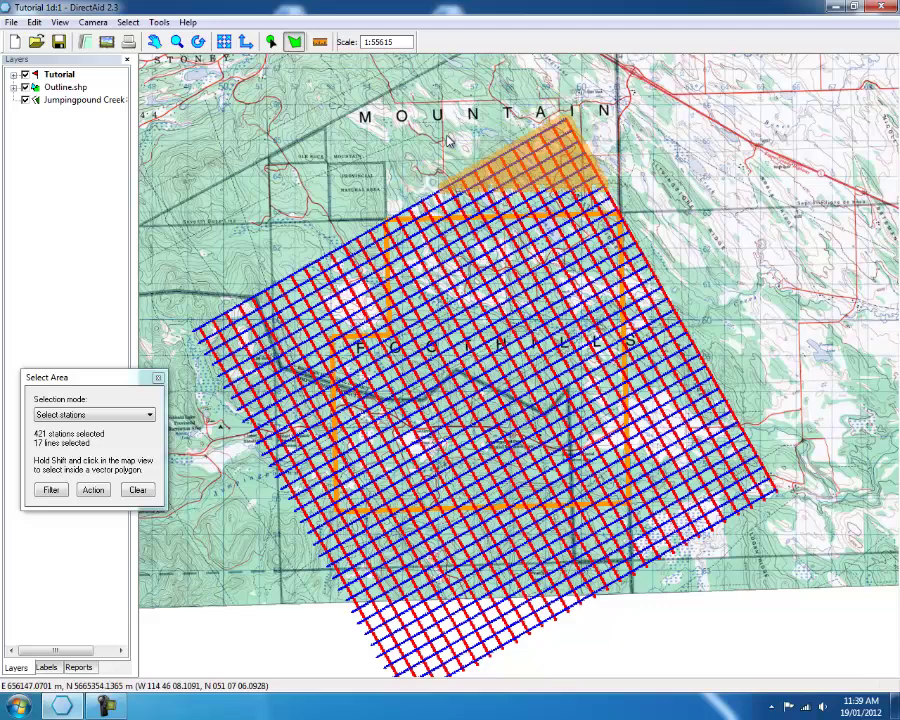
{"action": "key", "text": "Delete"}
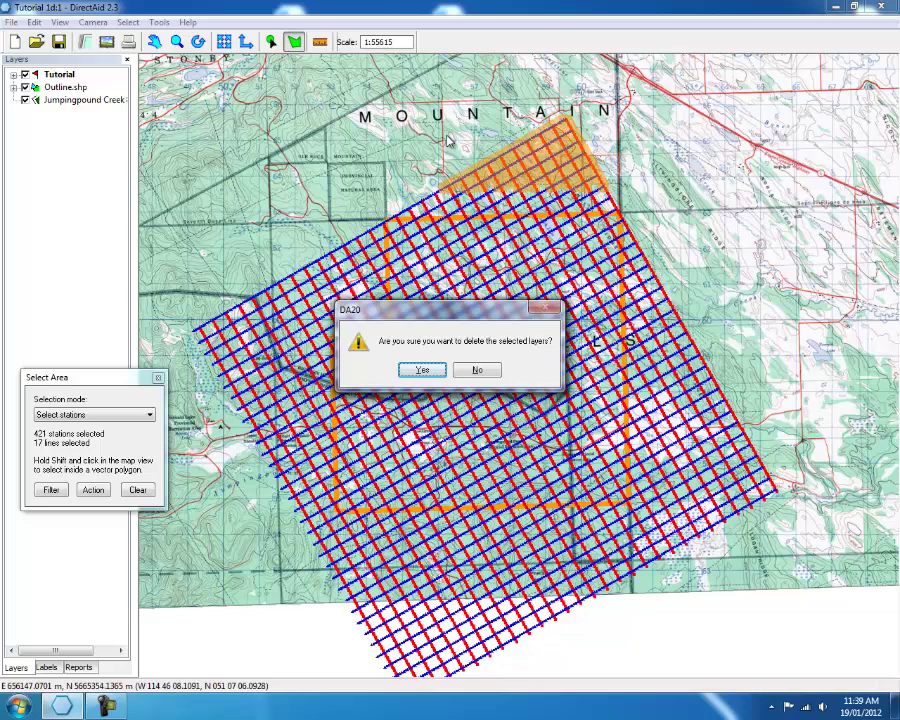
{"action": "key", "text": "Return"}
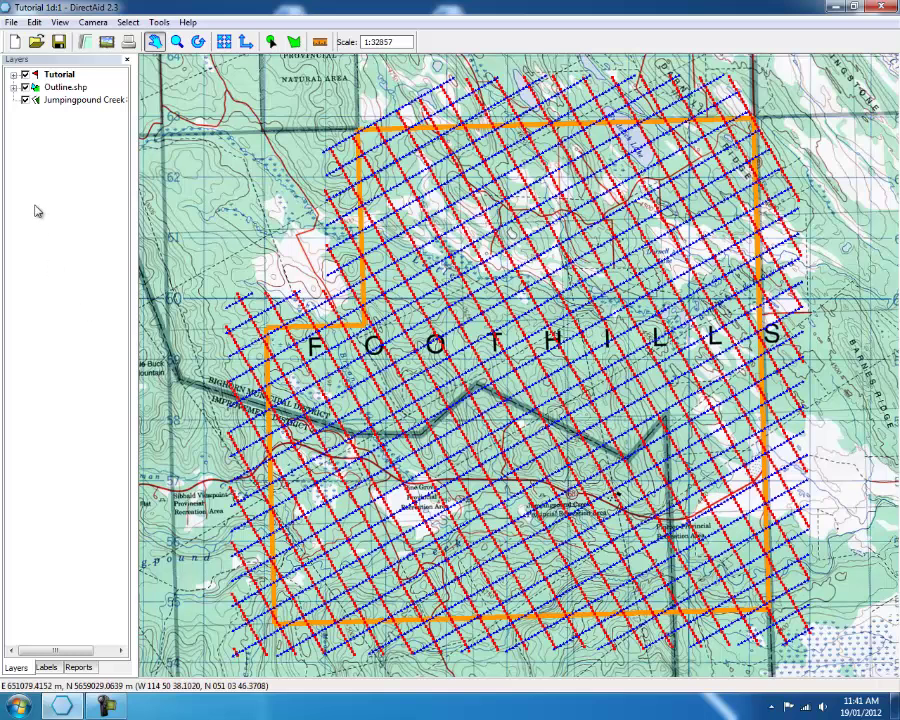
Step: Delete the internal and external hangers from the Tutorial layer, running the selection and deletion twice
{"action": "right_click", "coordinate": [58, 75]}
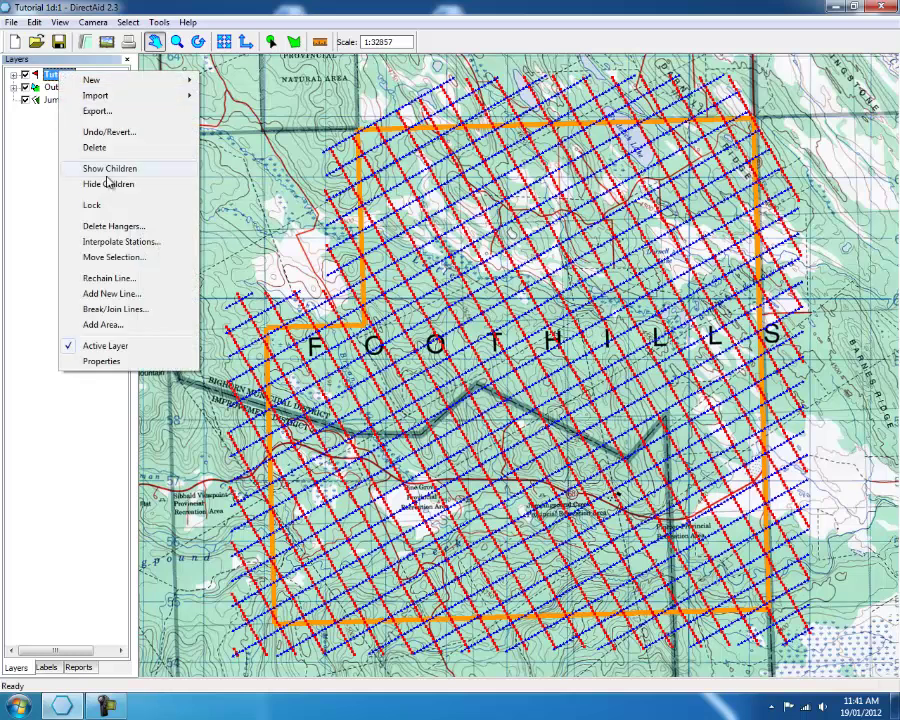
{"action": "left_click", "coordinate": [118, 228]}
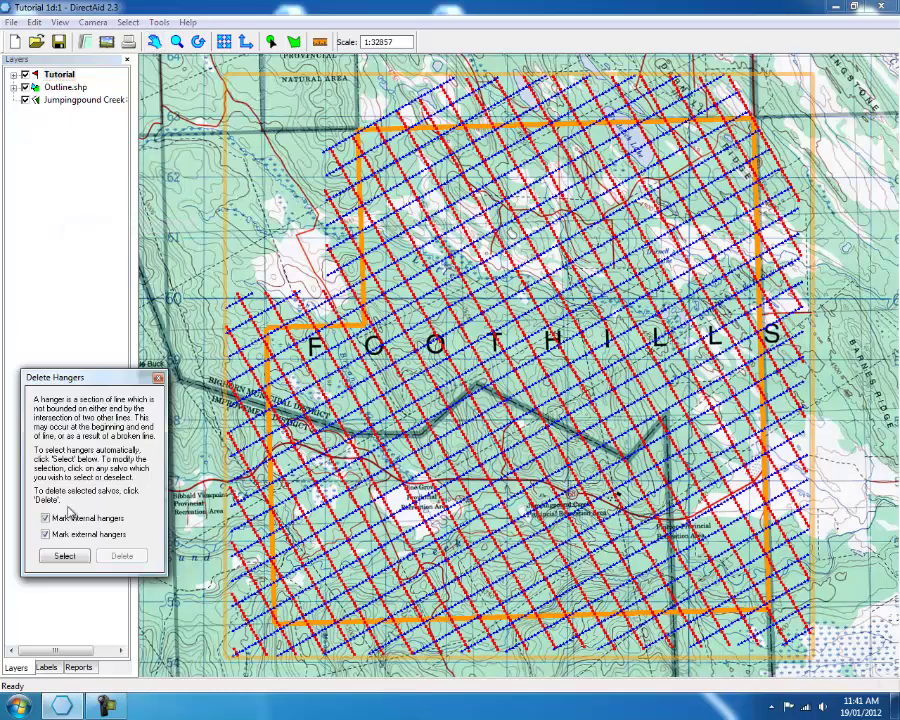
{"action": "left_click", "coordinate": [68, 558]}
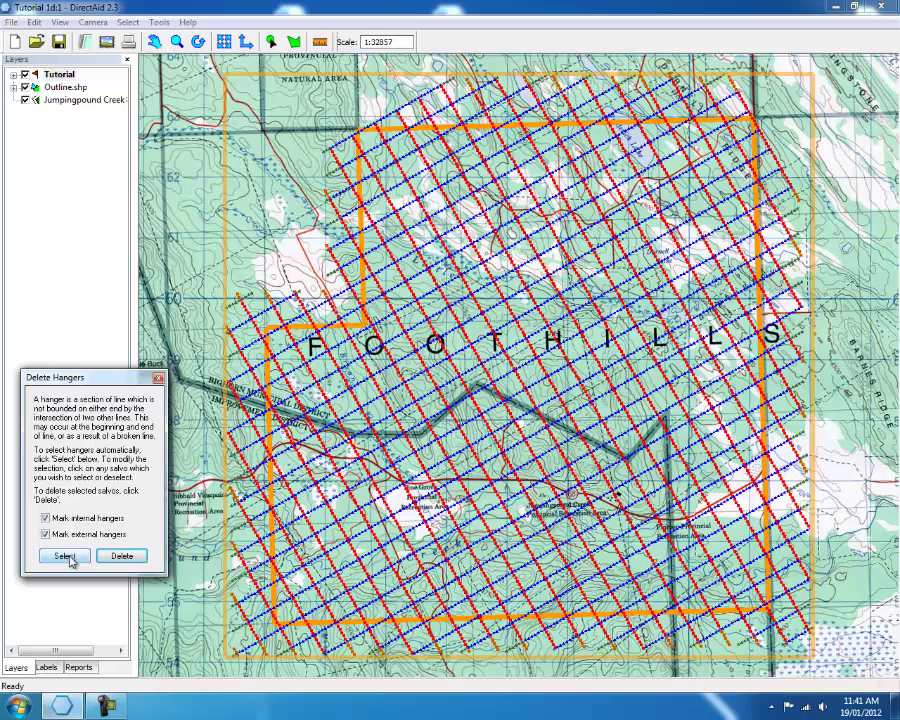
{"action": "left_click", "coordinate": [118, 558]}
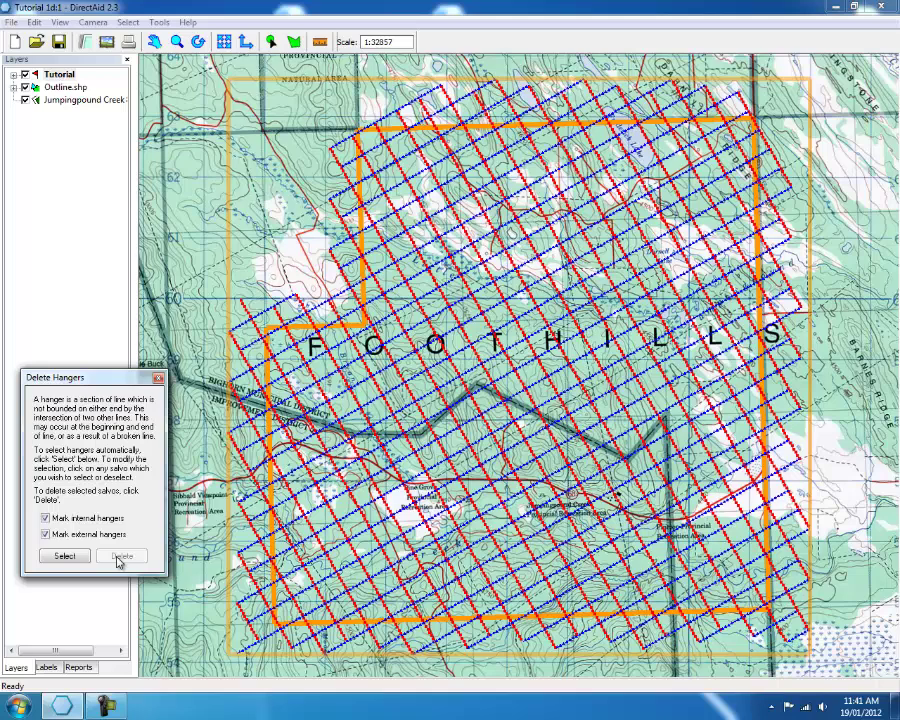
{"action": "left_click", "coordinate": [83, 557]}
{"action": "left_click", "coordinate": [118, 557]}
{"action": "left_click", "coordinate": [158, 379]}
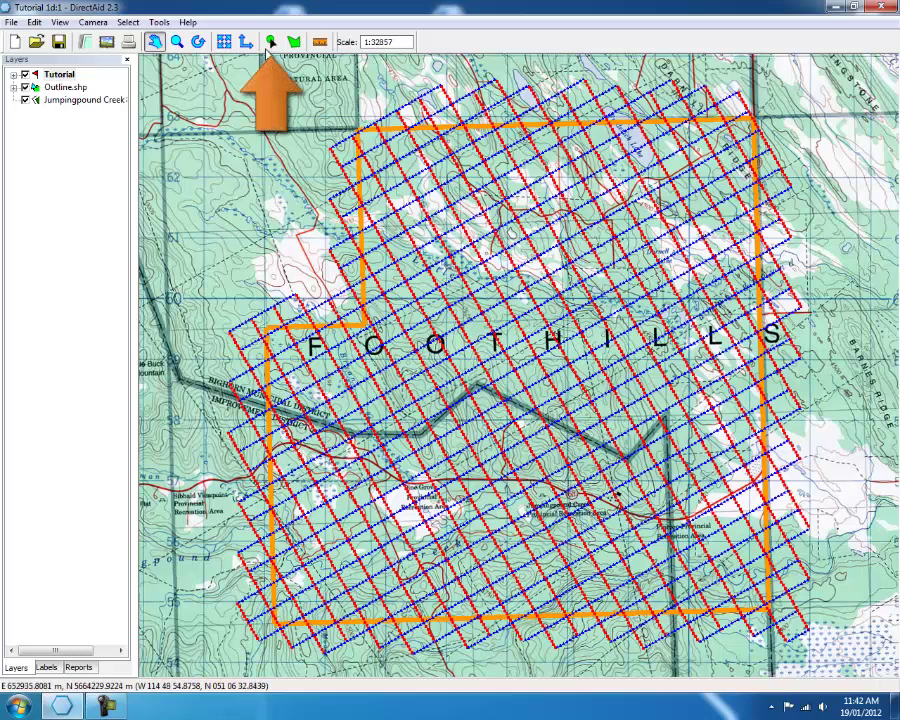
Step: Select the salvos overhanging the orange outline in Select salvos mode, starting at the grid's northwestern tip, delete them and finish selecting
{"action": "left_click", "coordinate": [270, 42]}
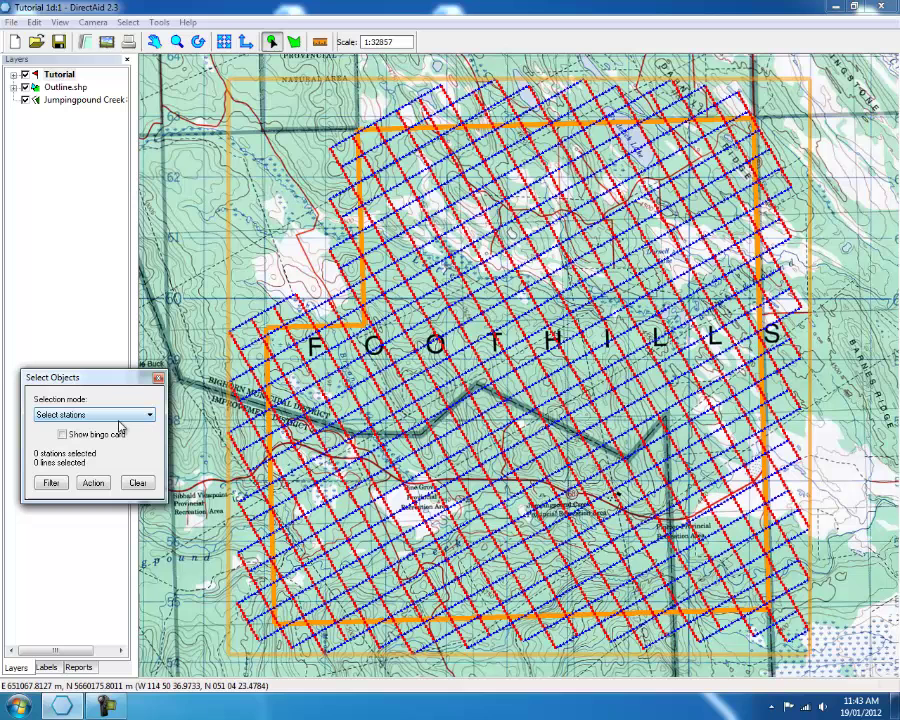
{"action": "left_click", "coordinate": [119, 420]}
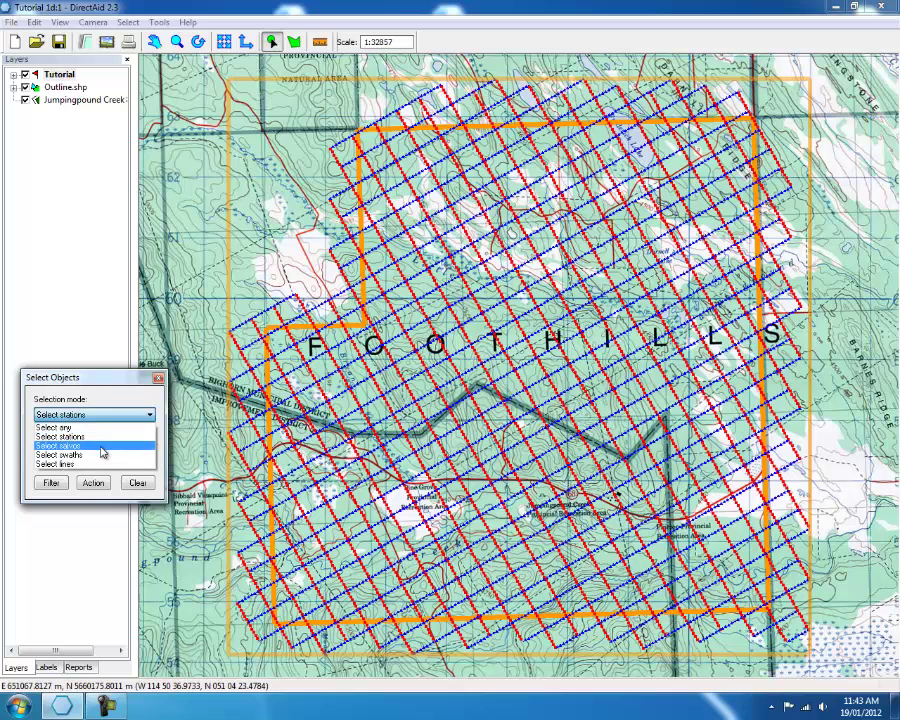
{"action": "left_click", "coordinate": [101, 447]}
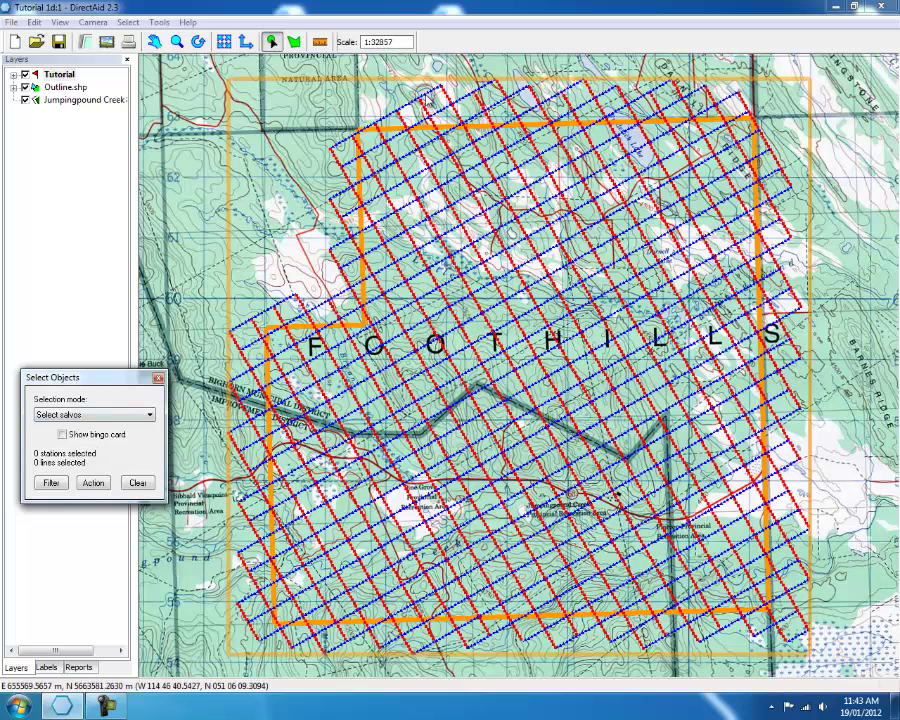
{"action": "left_click", "coordinate": [300, 68]}
{"action": "mouse_move", "coordinate": [425, 95]}
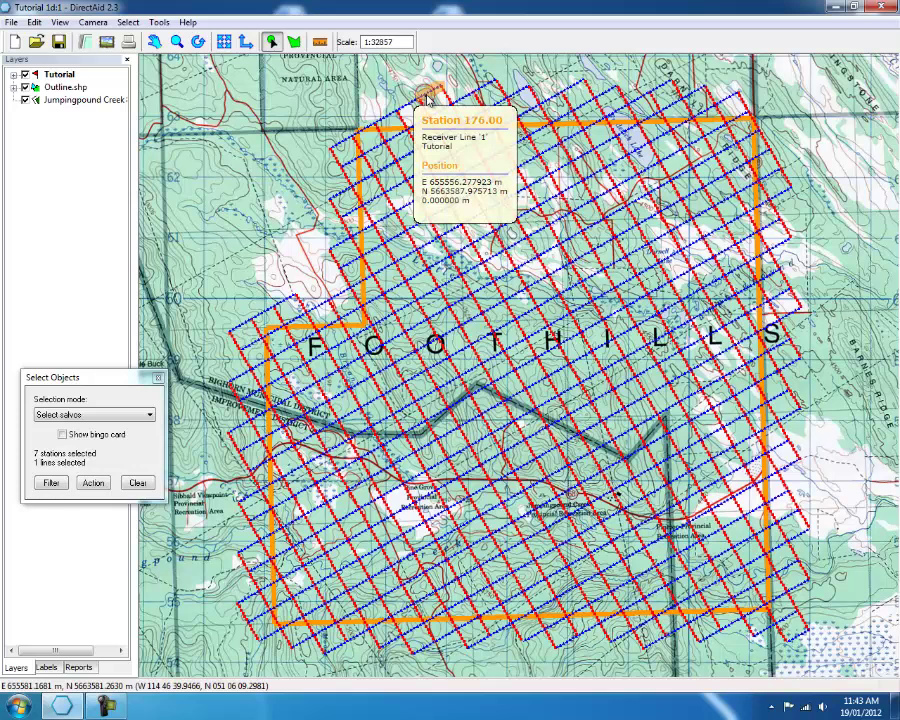
{"action": "left_click", "coordinate": [443, 99]}
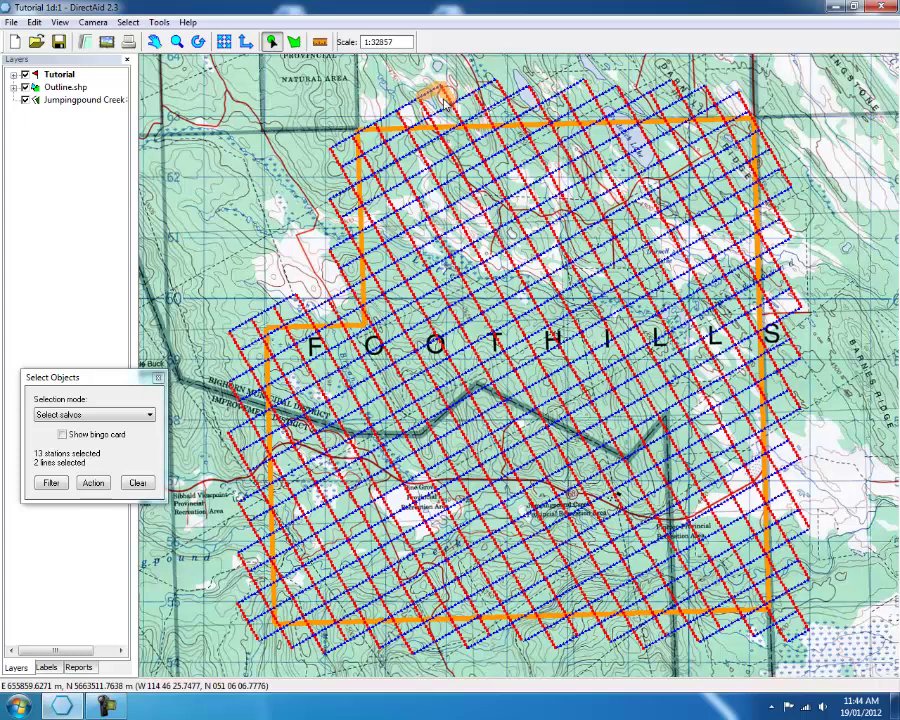
{"action": "key", "text": "Delete"}
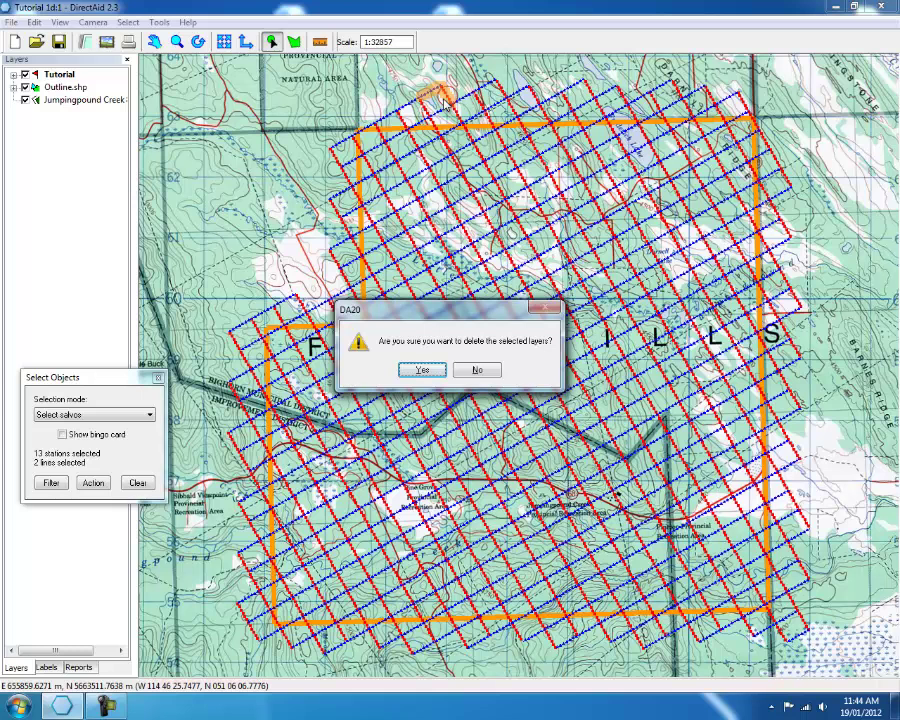
{"action": "key", "text": "Return"}
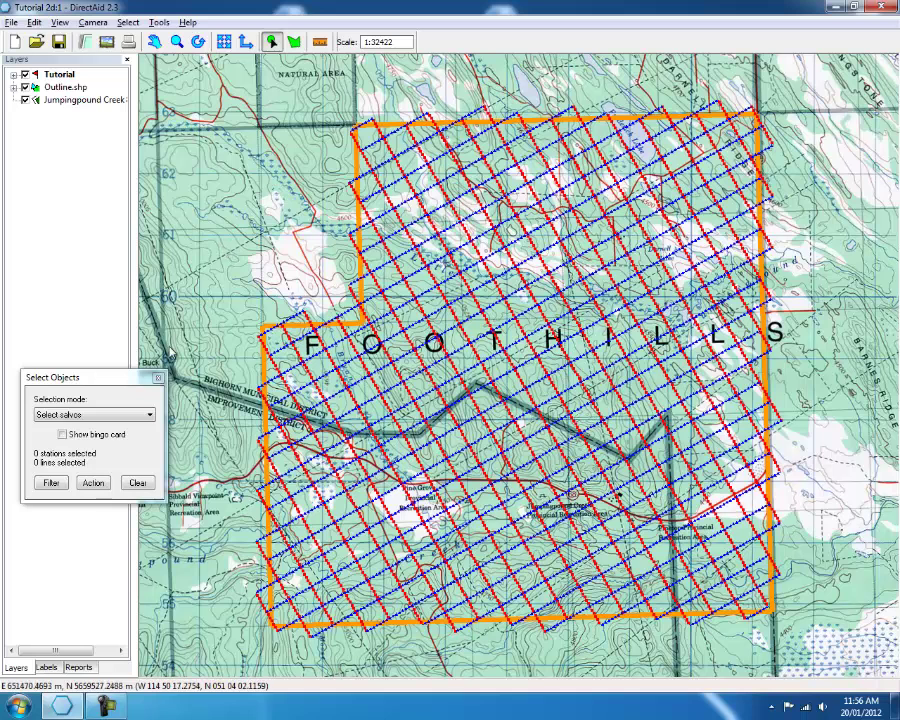
{"action": "left_click", "coordinate": [158, 381]}
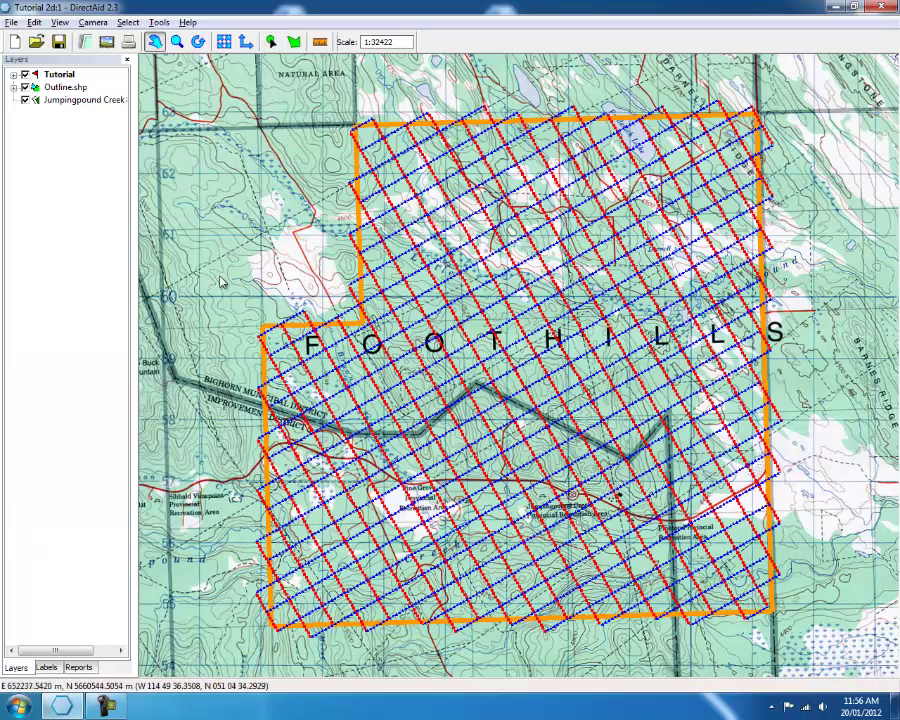